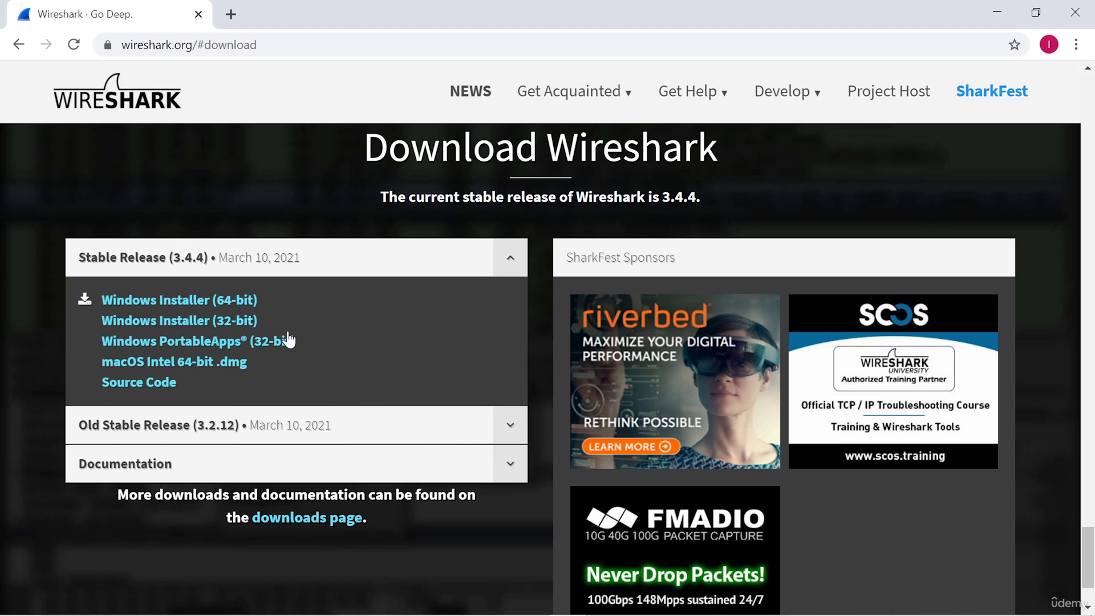
# Launch Wireshark 3.4.3 by searching 'wire' from the Windows Start menu
pyautogui.press('super')
pyautogui.write('wire')
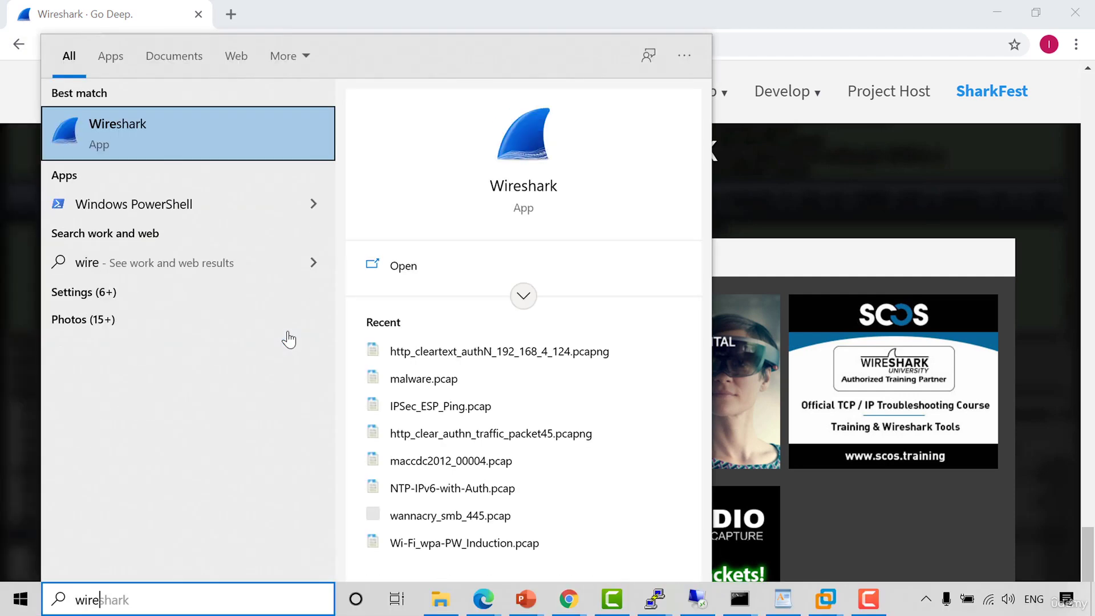
pyautogui.click(154, 132)
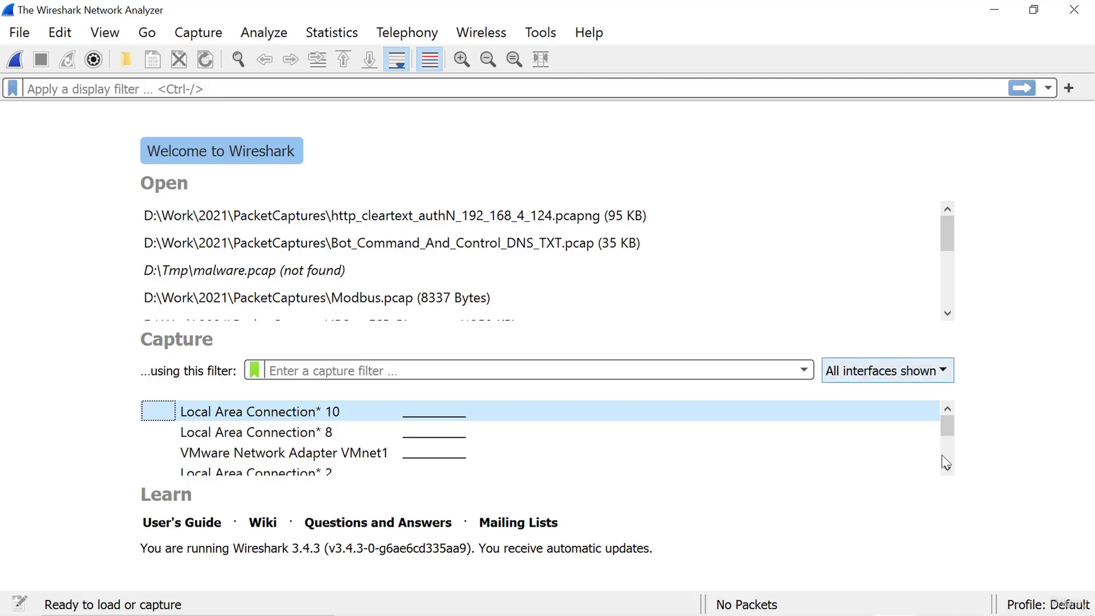
pyautogui.click(947, 469)
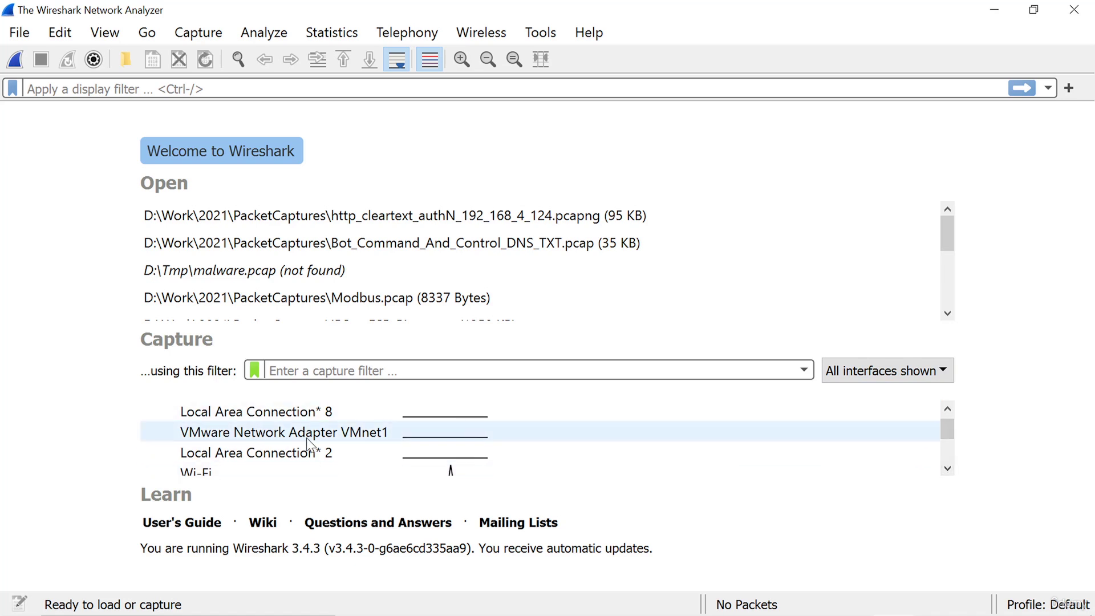
pyautogui.click(948, 468)
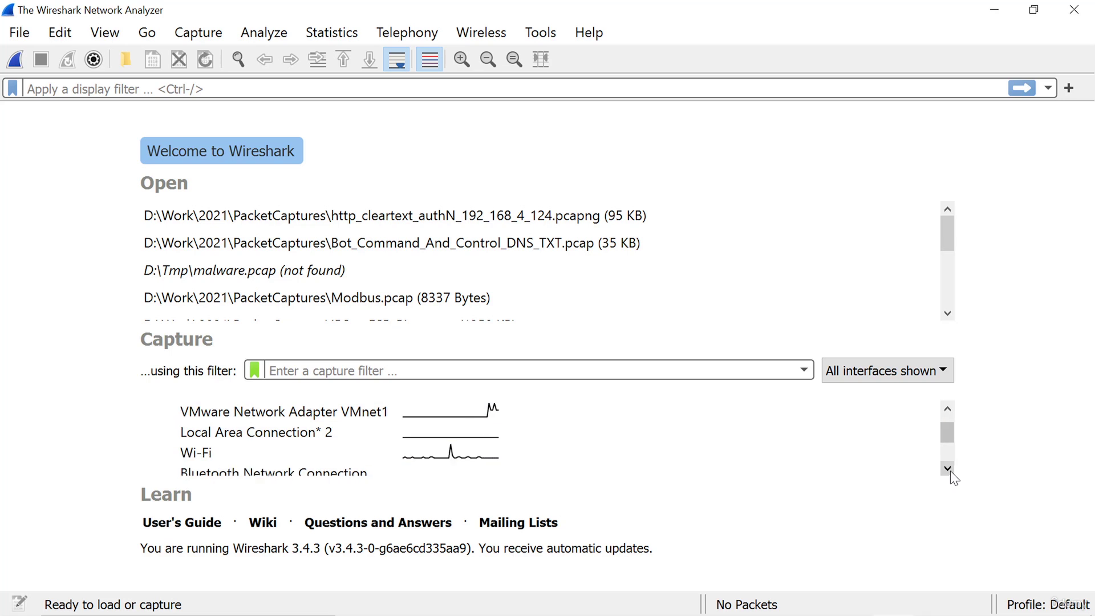
pyautogui.click(949, 470)
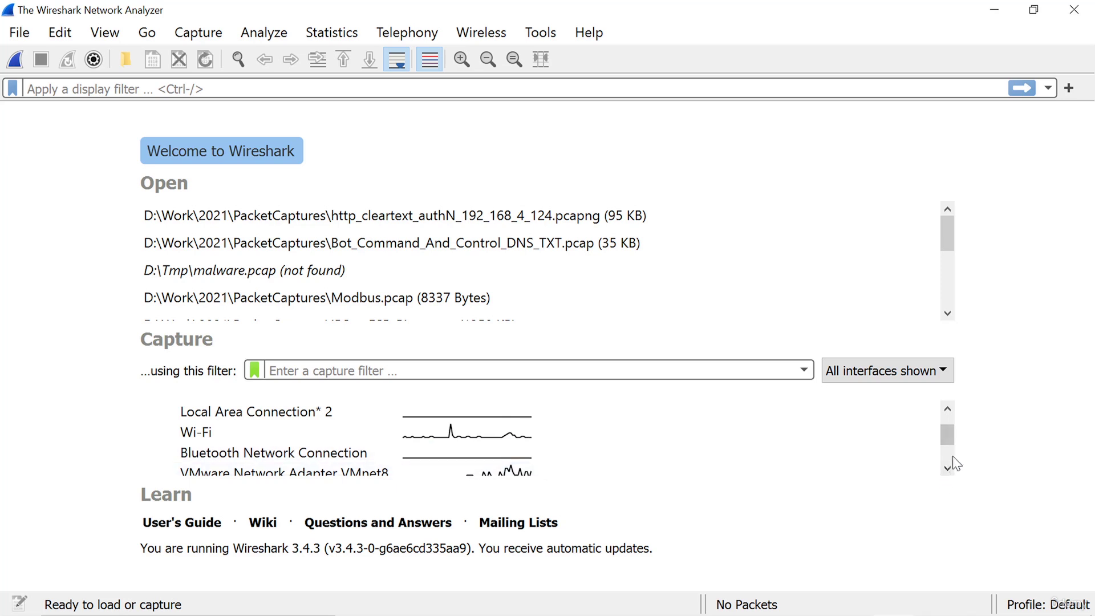
pyautogui.click(948, 469)
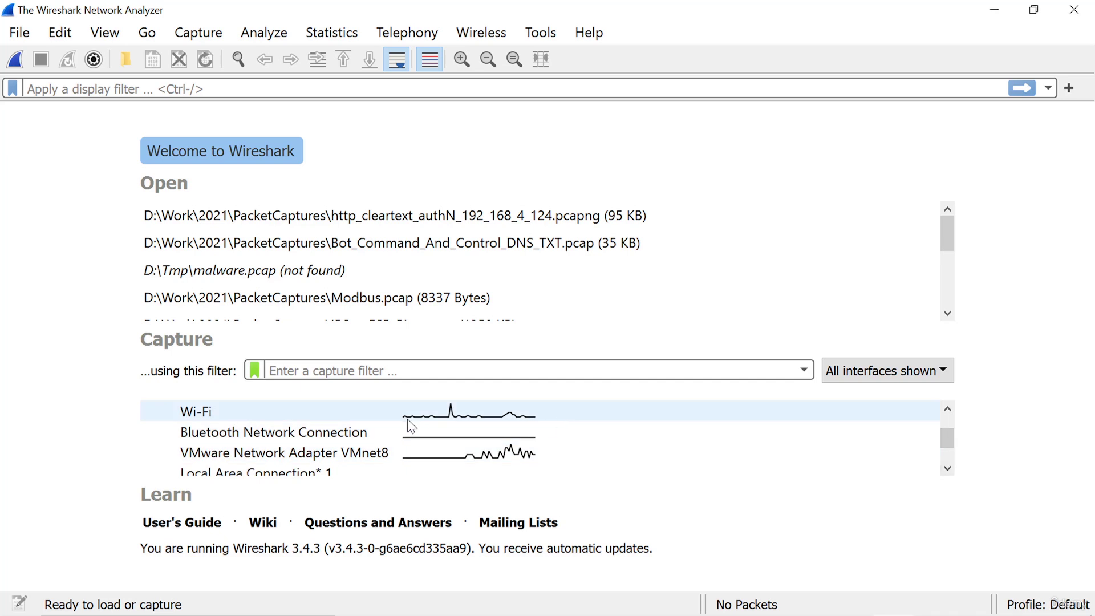
pyautogui.moveTo(343, 423)
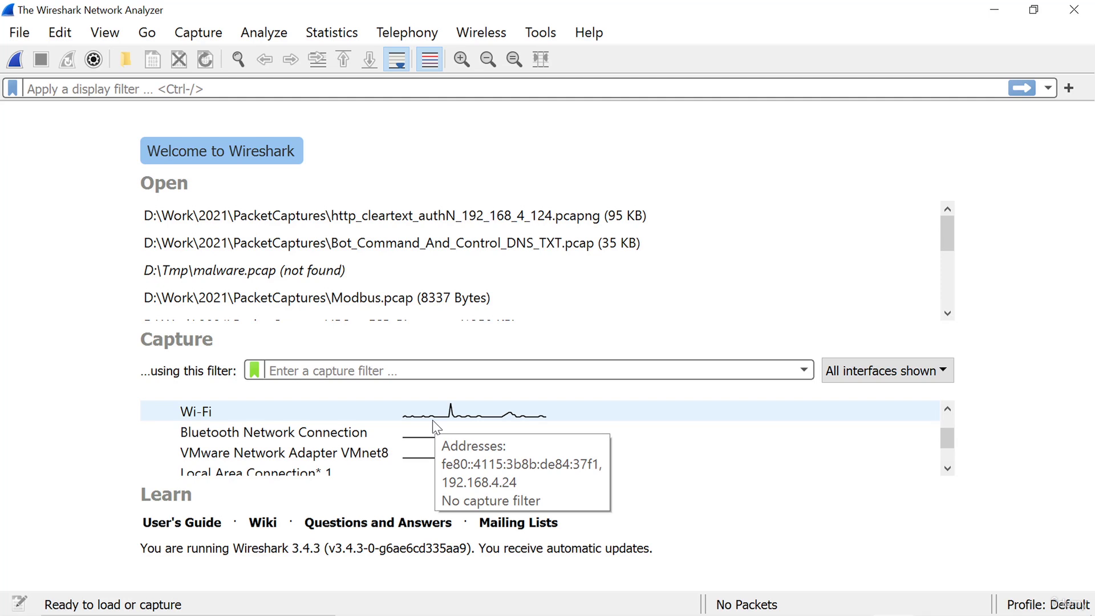
# Begin capturing live traffic from the Wi-Fi interface
pyautogui.doubleClick(367, 418)
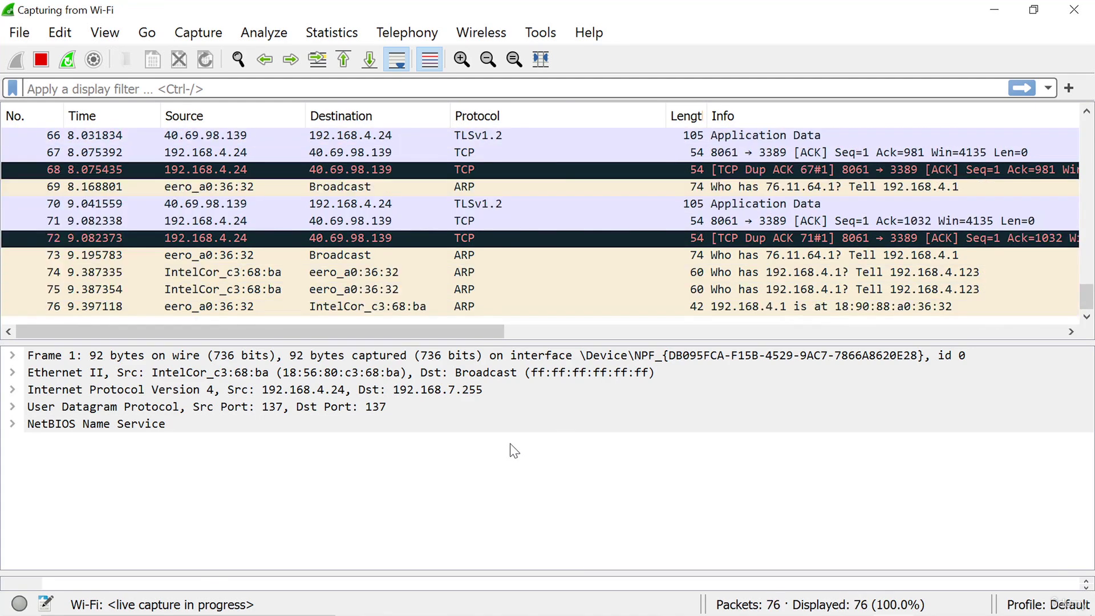
pyautogui.press('super')
pyautogui.write('cmd')
pyautogui.press('Return')
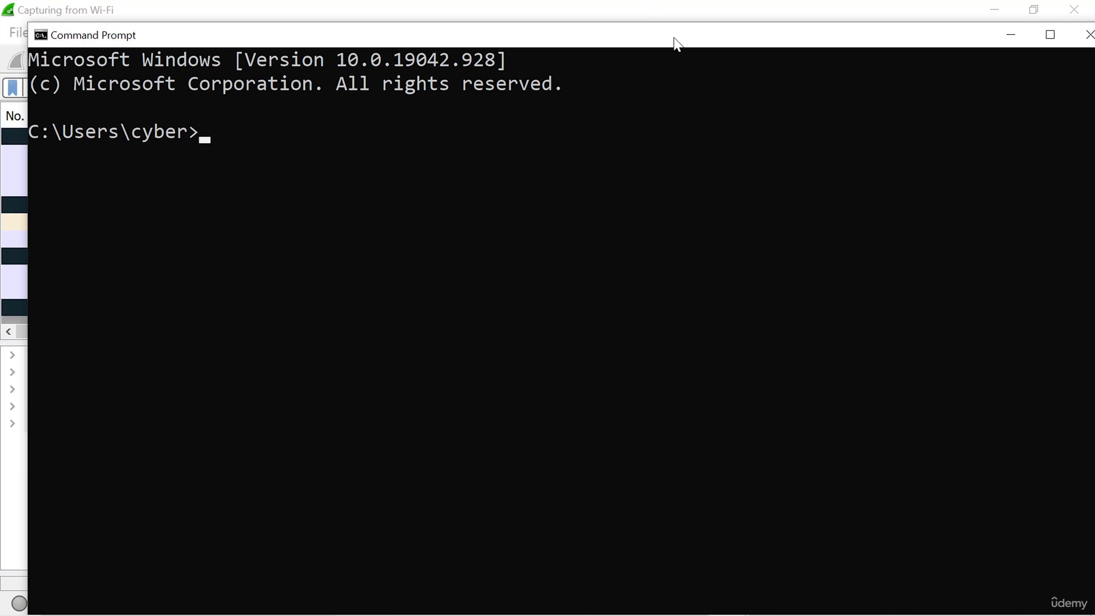
pyautogui.doubleClick(677, 43)
pyautogui.write('ping')
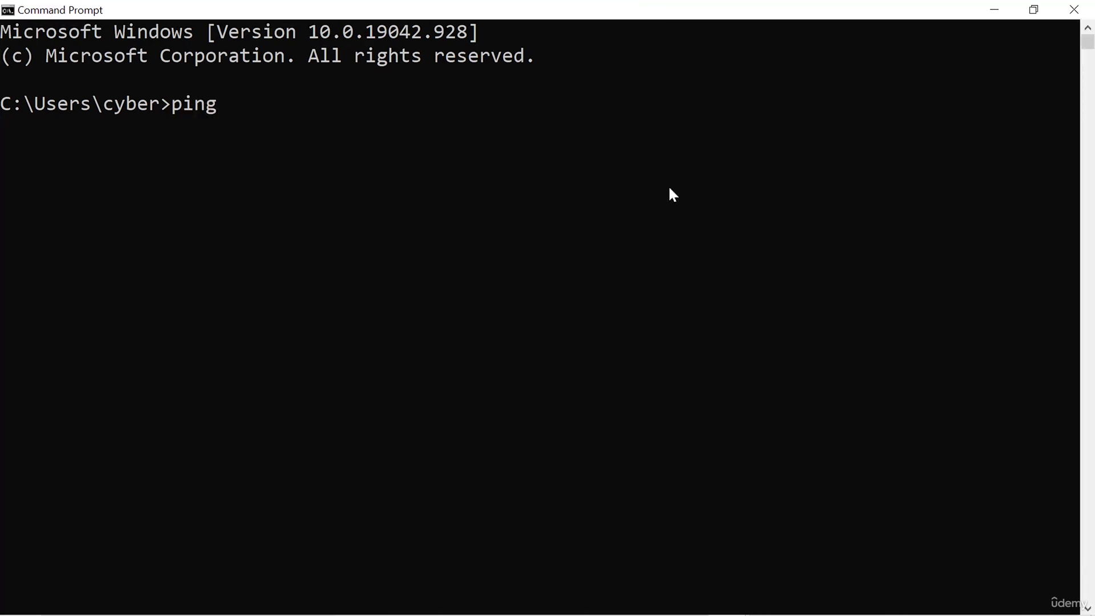
pyautogui.write(' www.totalsem.com')
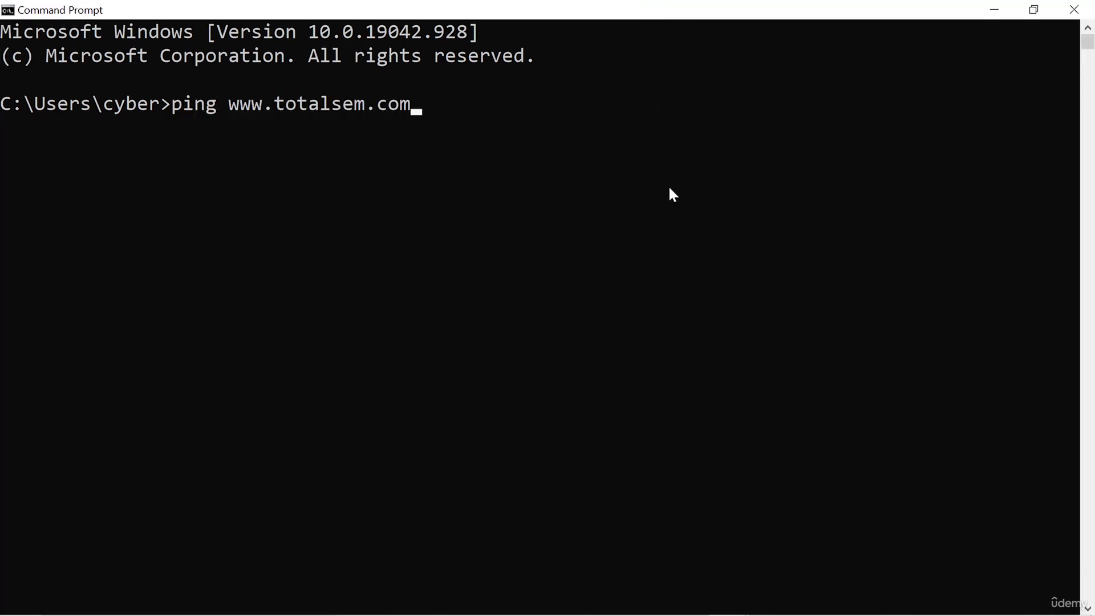
pyautogui.press('Return')
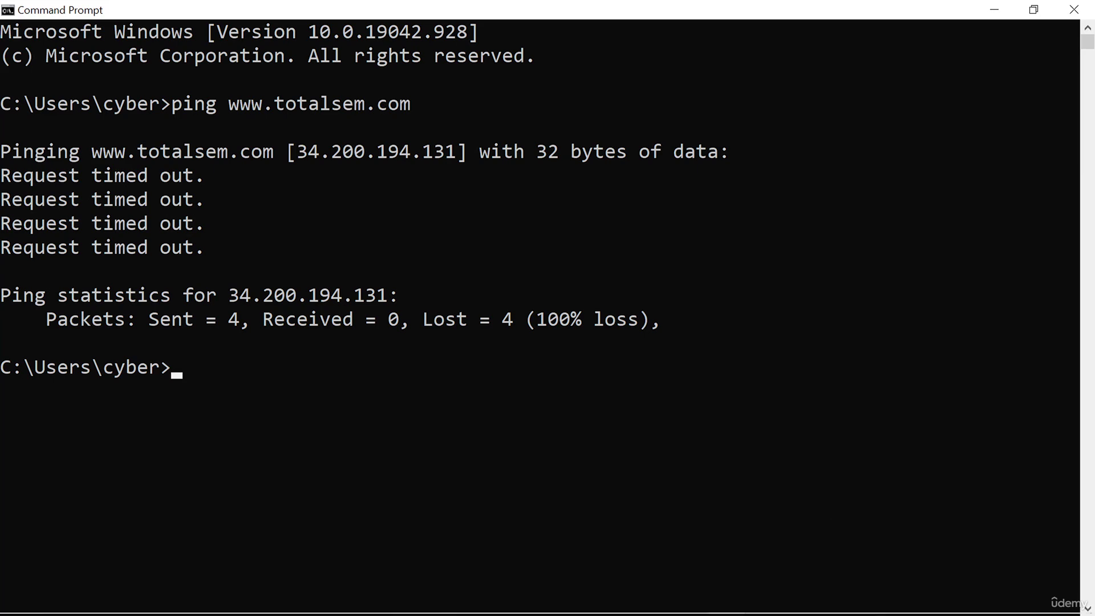
pyautogui.click(893, 599)
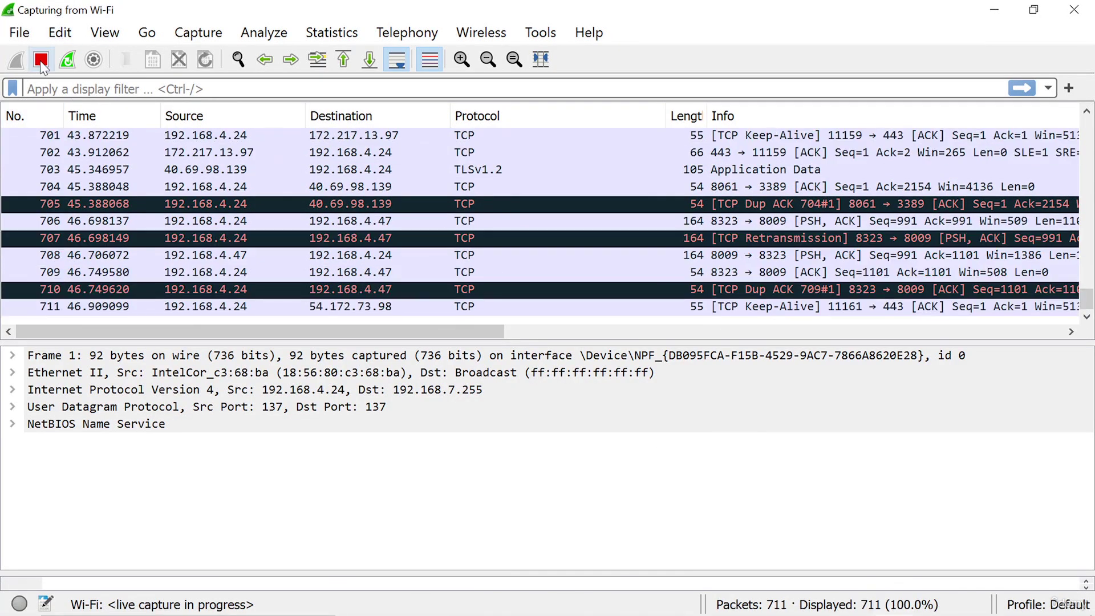
# Stop the Wi-Fi capture at 724 packets and select packet 715
pyautogui.click(42, 64)
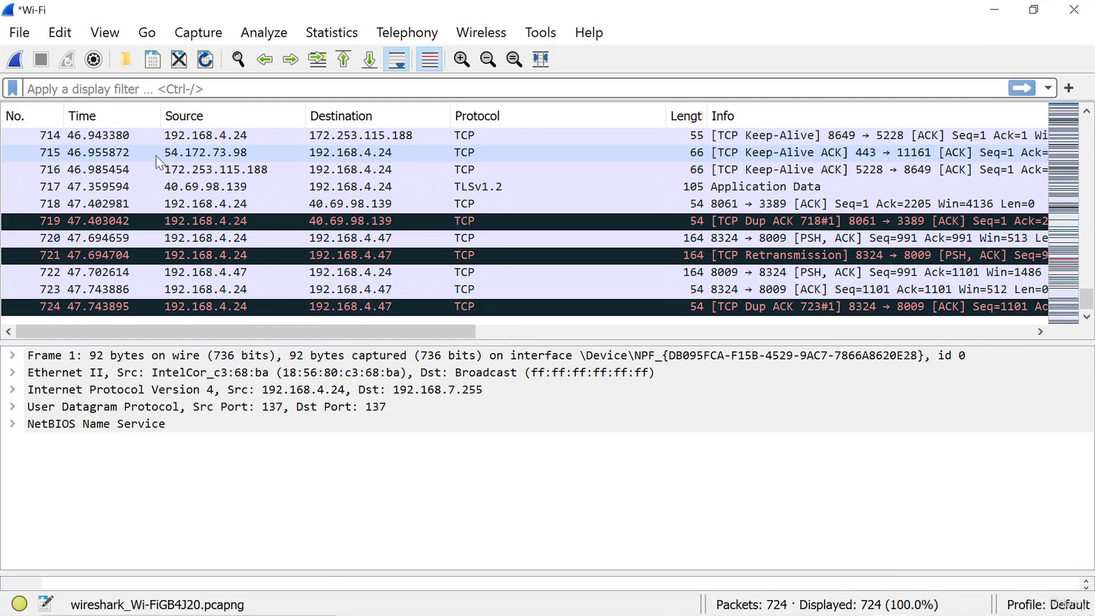
pyautogui.click(378, 152)
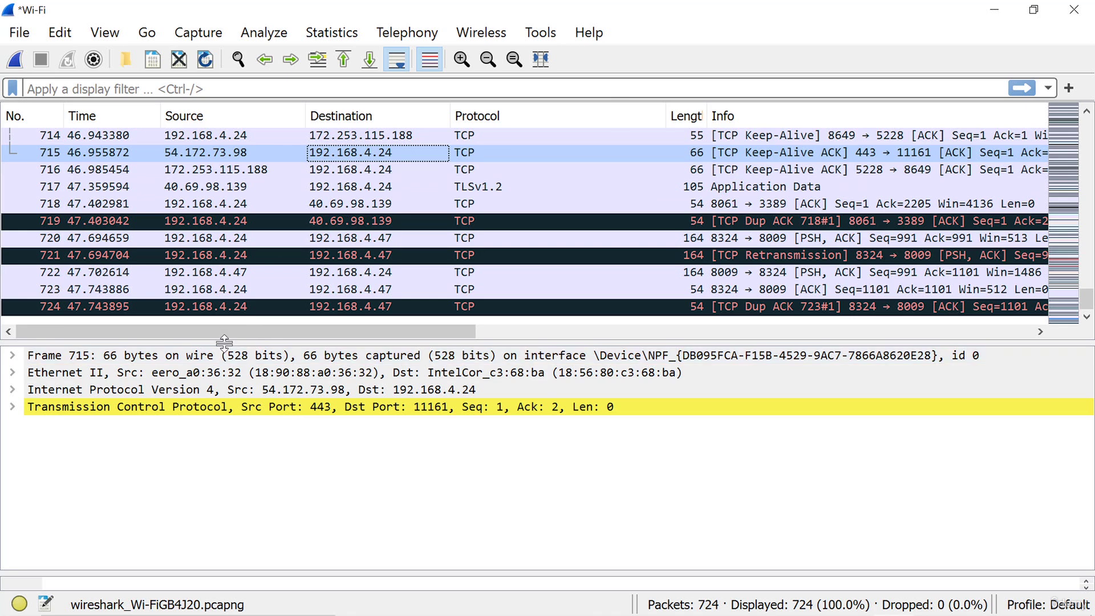
# Enlarge the packet details pane and inspect packet 715's Ethernet II header
pyautogui.moveTo(225, 341); pyautogui.dragTo(226, 240)
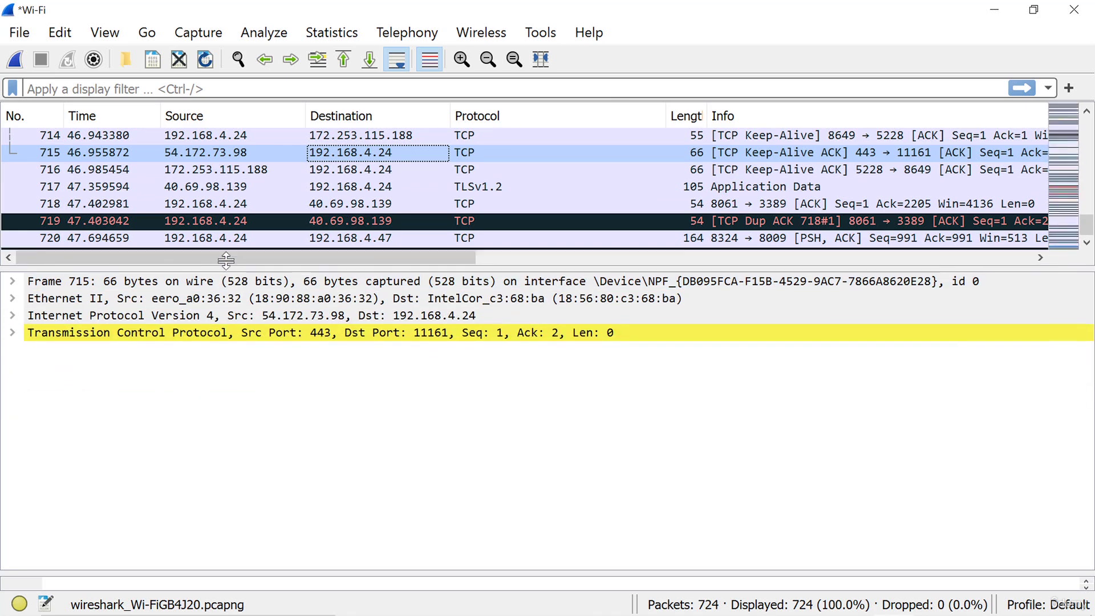
pyautogui.click(16, 291)
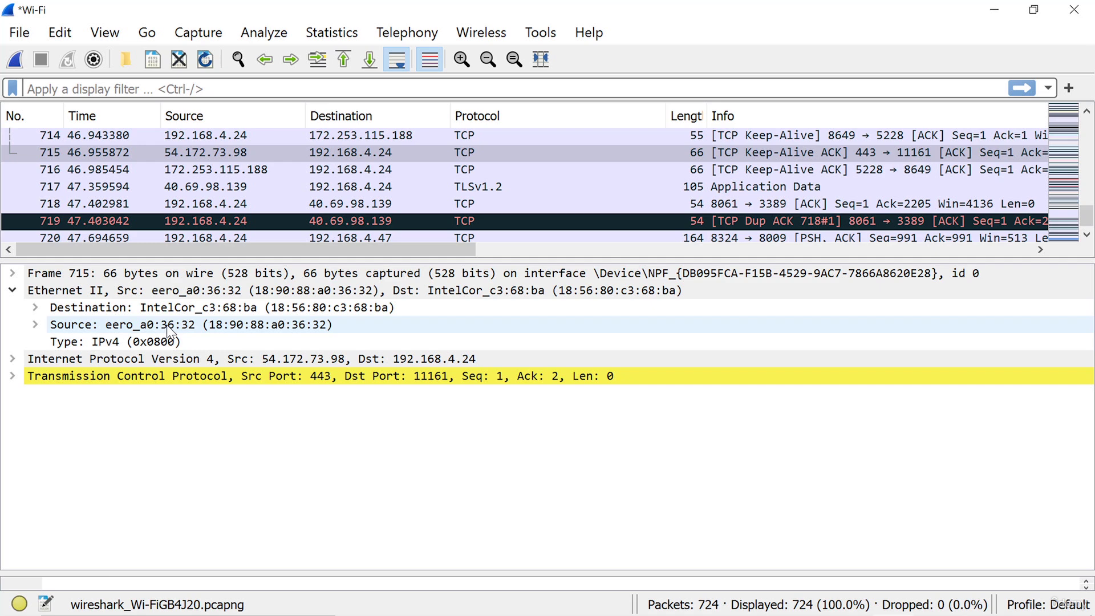
pyautogui.click(12, 290)
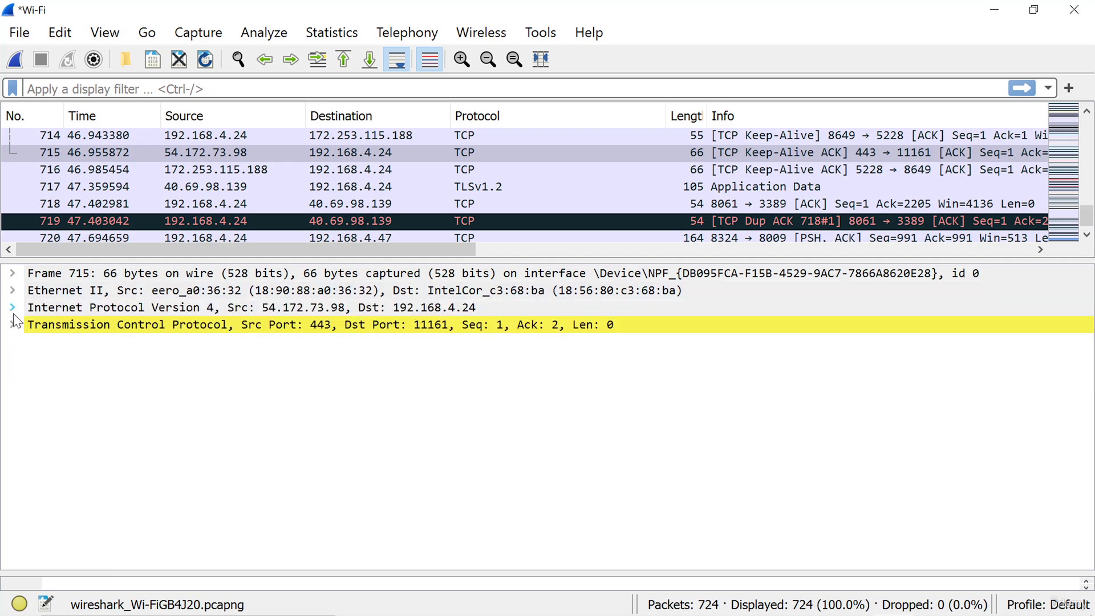
# Inspect the IPv4 Time to Live, Protocol and Source Address fields, then expand the TCP header
pyautogui.click(12, 308)
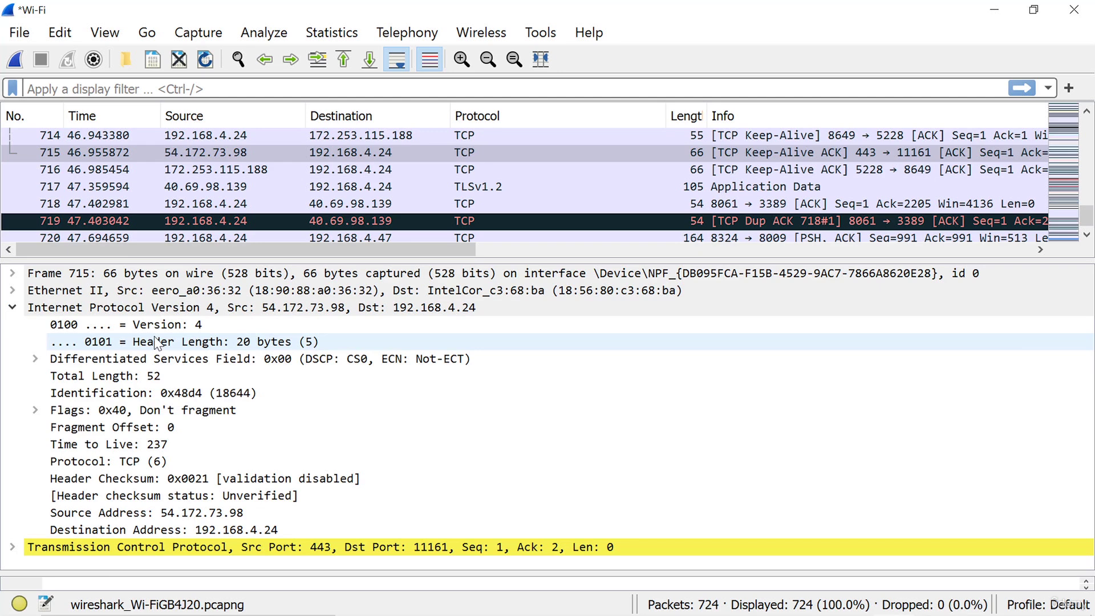
pyautogui.click(99, 448)
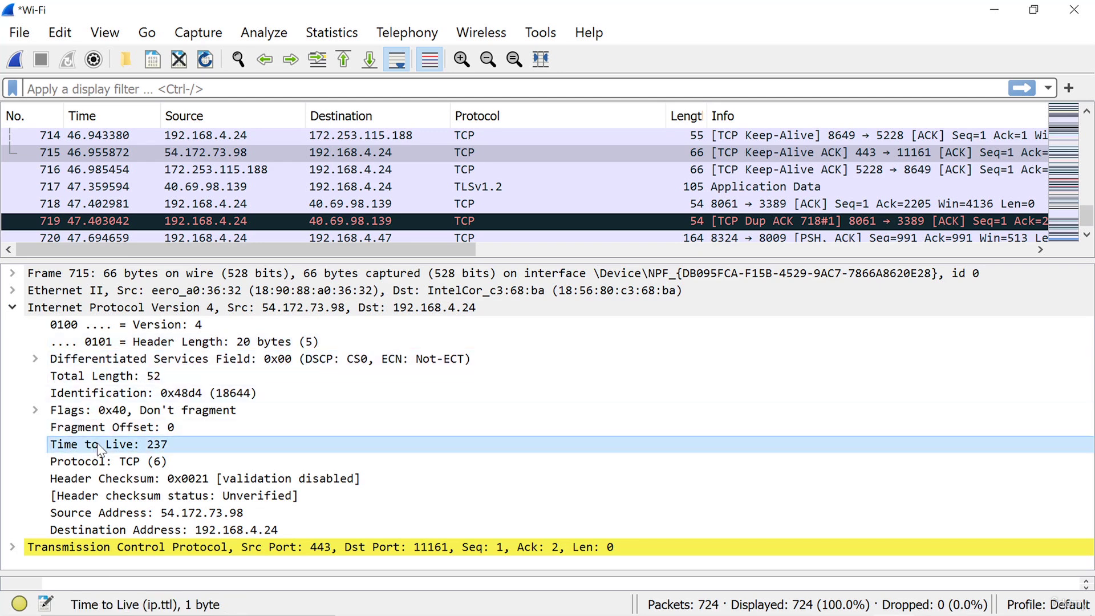
pyautogui.click(100, 462)
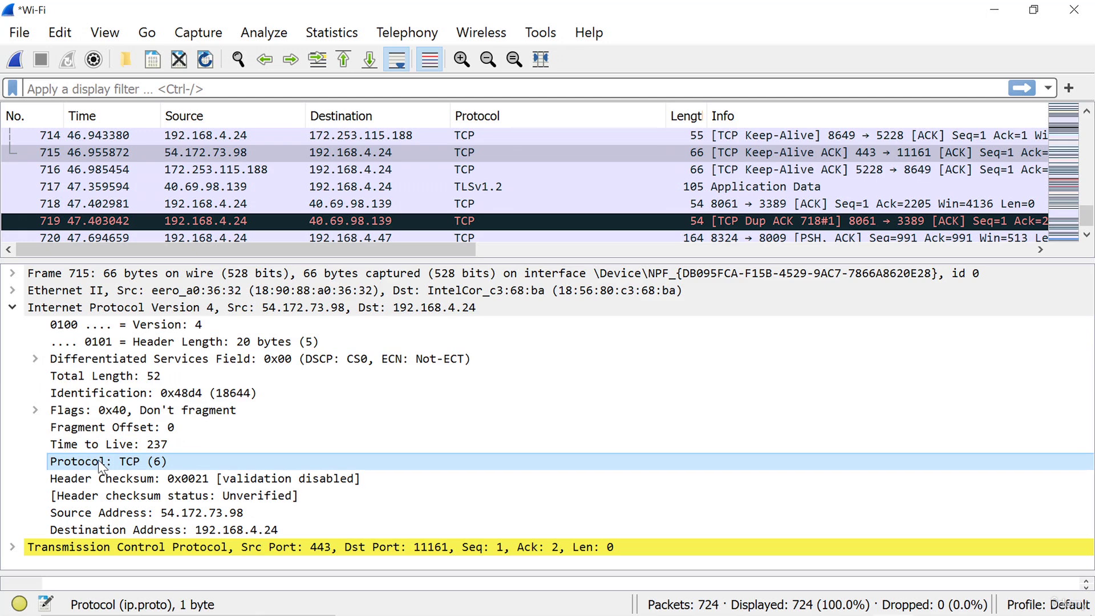
pyautogui.click(103, 514)
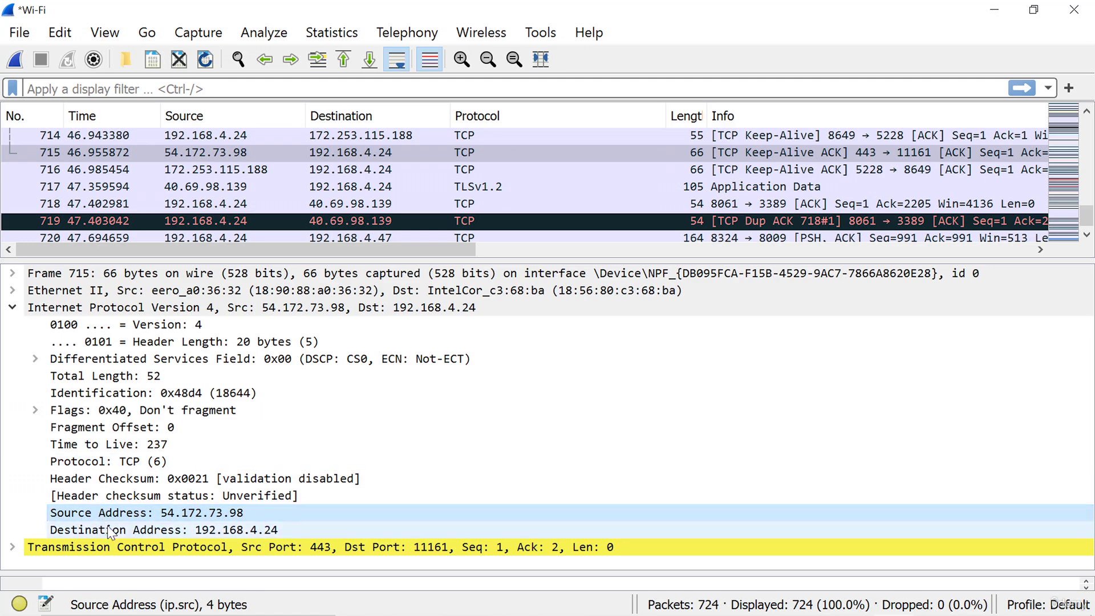
pyautogui.click(14, 308)
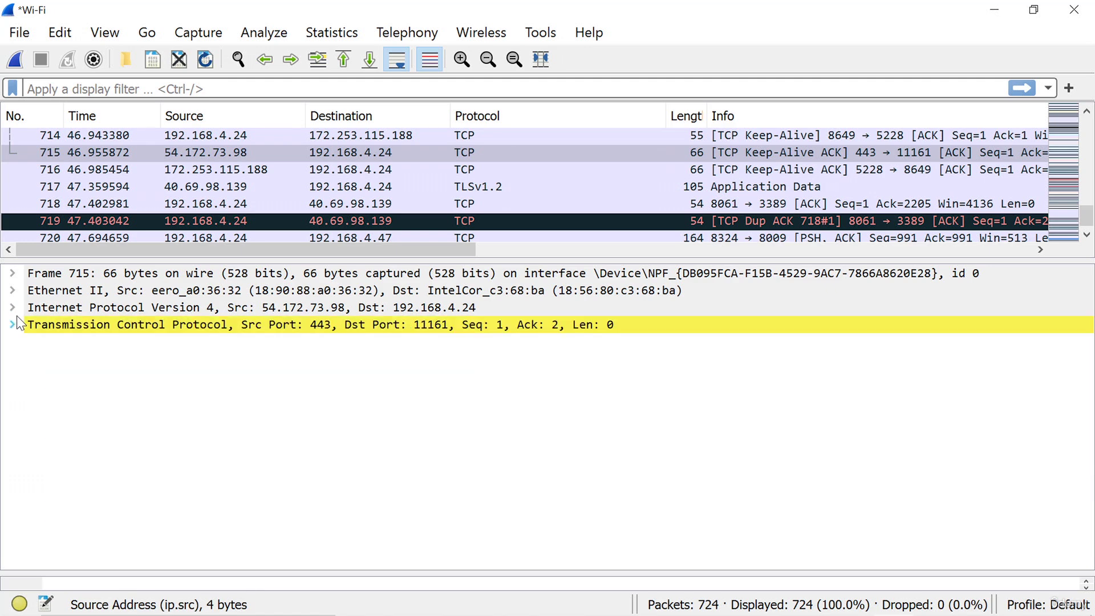
pyautogui.click(13, 324)
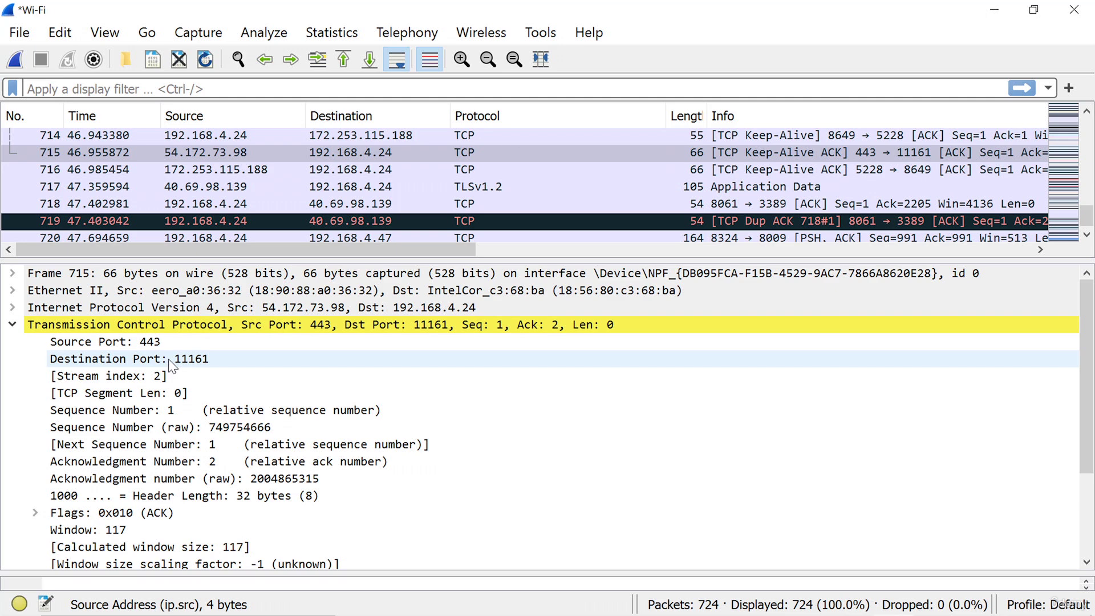
pyautogui.click(126, 341)
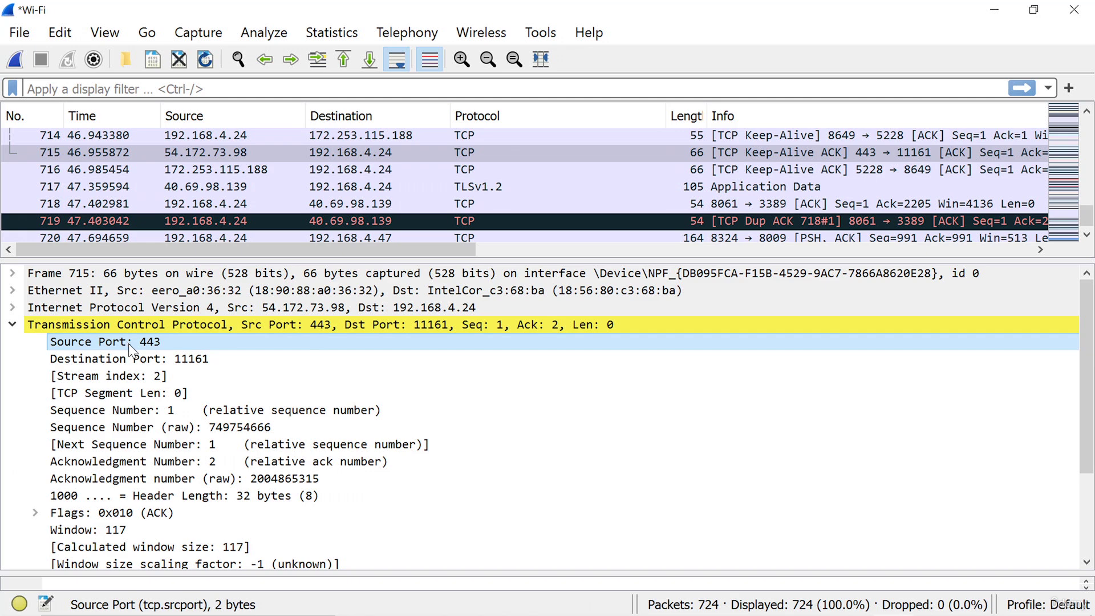
pyautogui.click(144, 358)
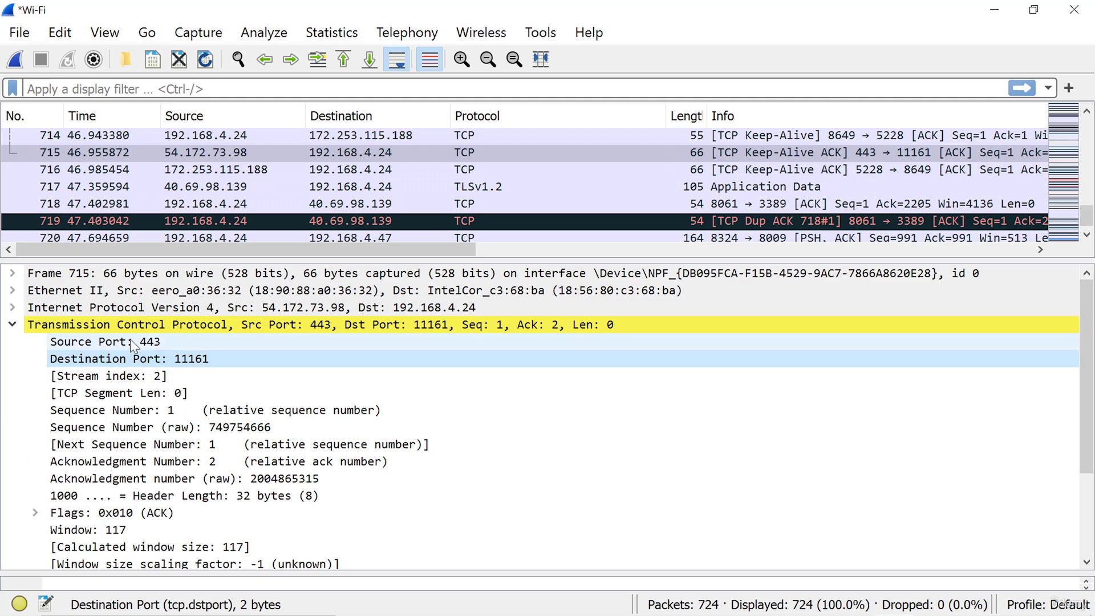
pyautogui.click(130, 341)
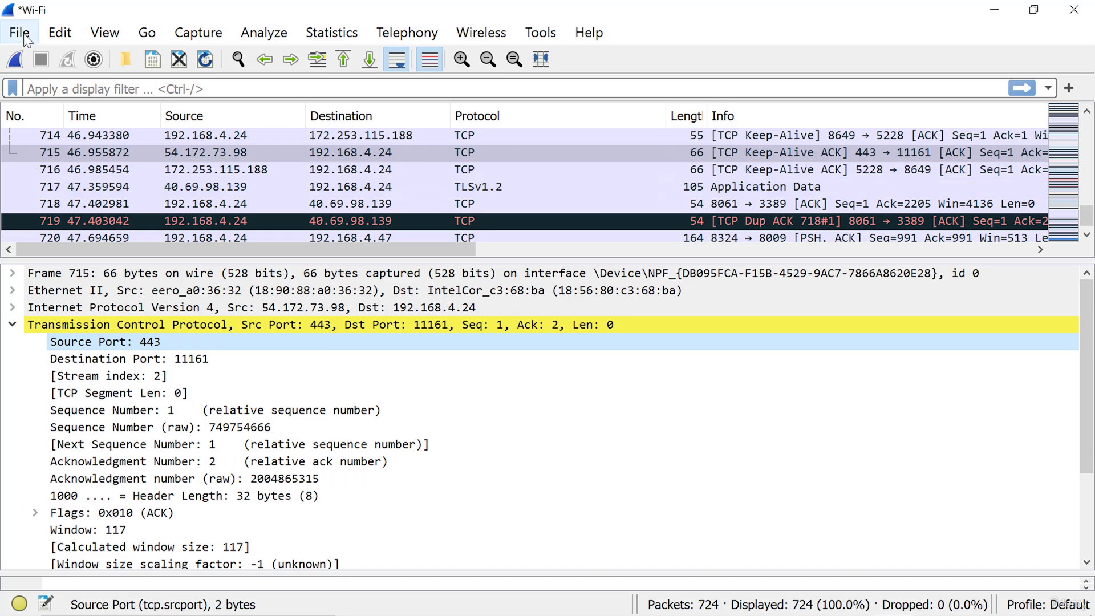
pyautogui.click(24, 38)
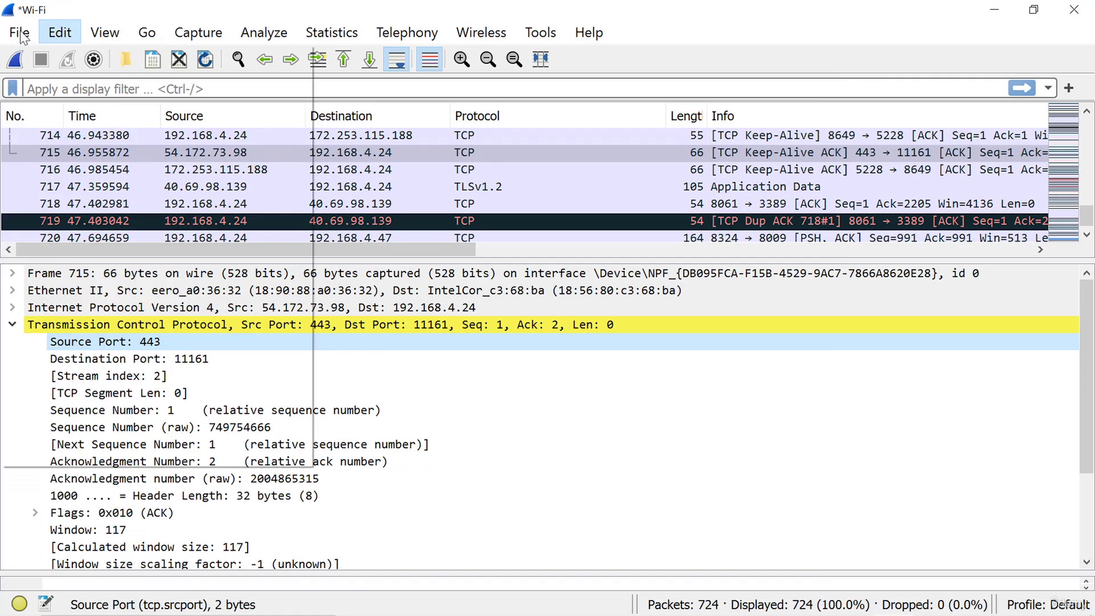
# Load http_cleartext_authN_192_168_4_124.pcapng, continuing without saving the live capture
pyautogui.click(19, 33)
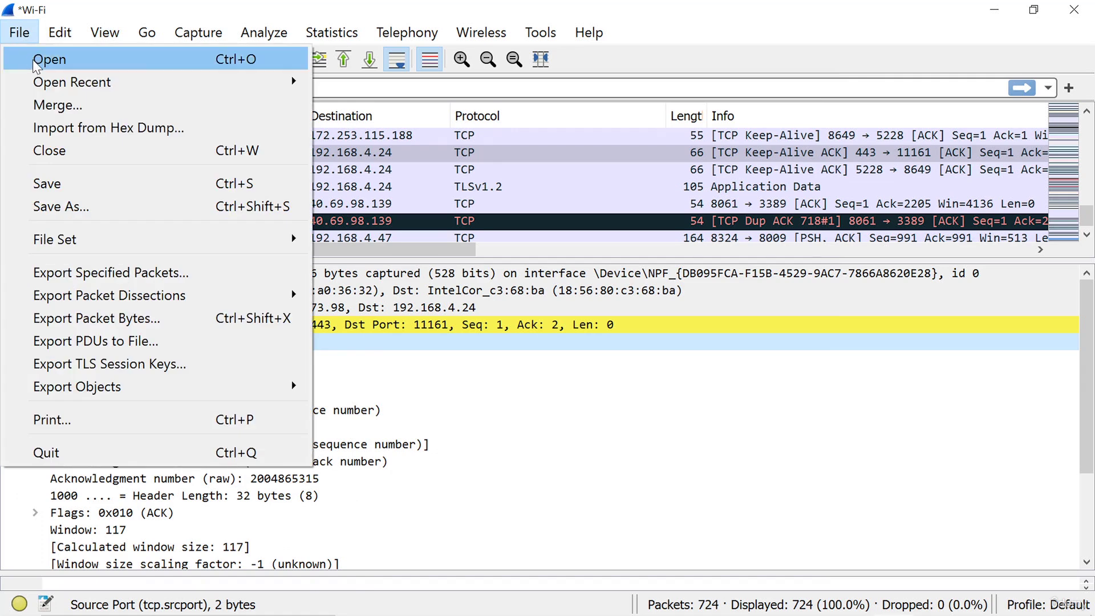
pyautogui.press('Escape')
pyautogui.hotkey('ctrl', 'o')
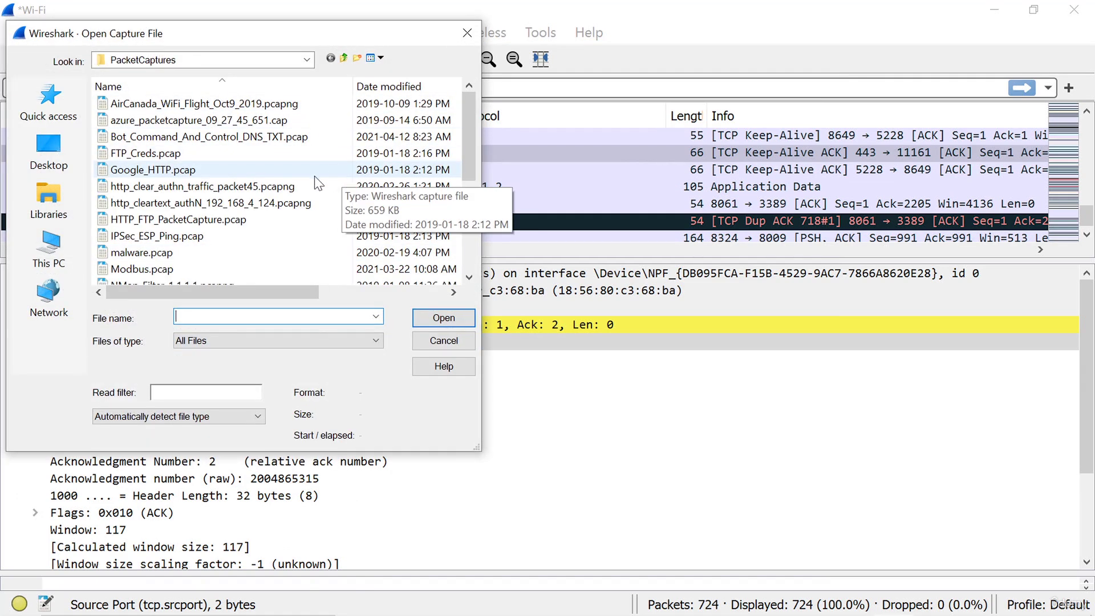
pyautogui.doubleClick(289, 202)
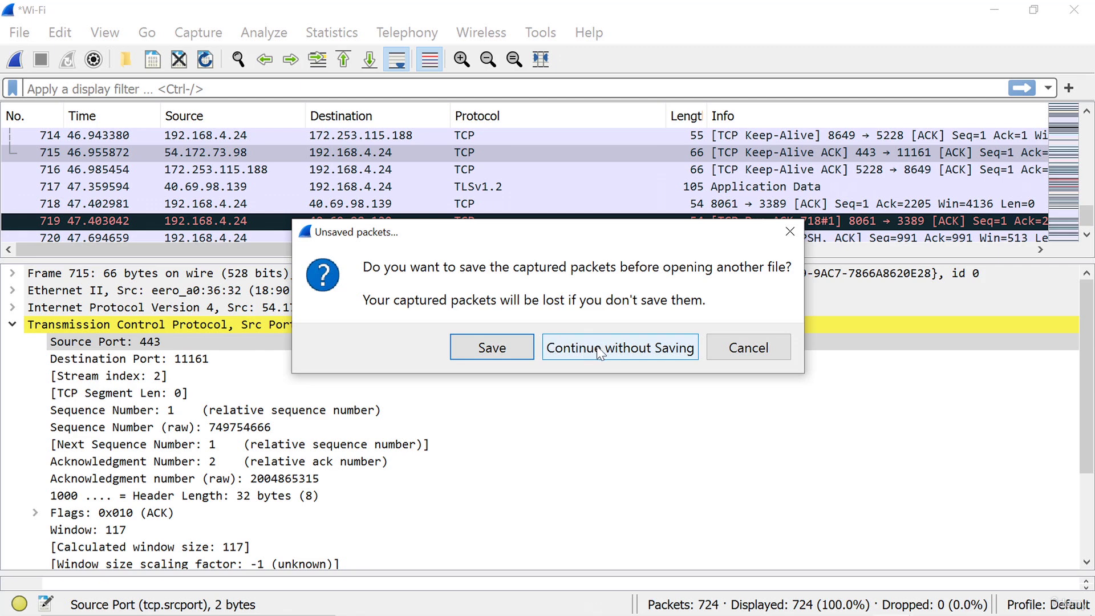
pyautogui.click(598, 349)
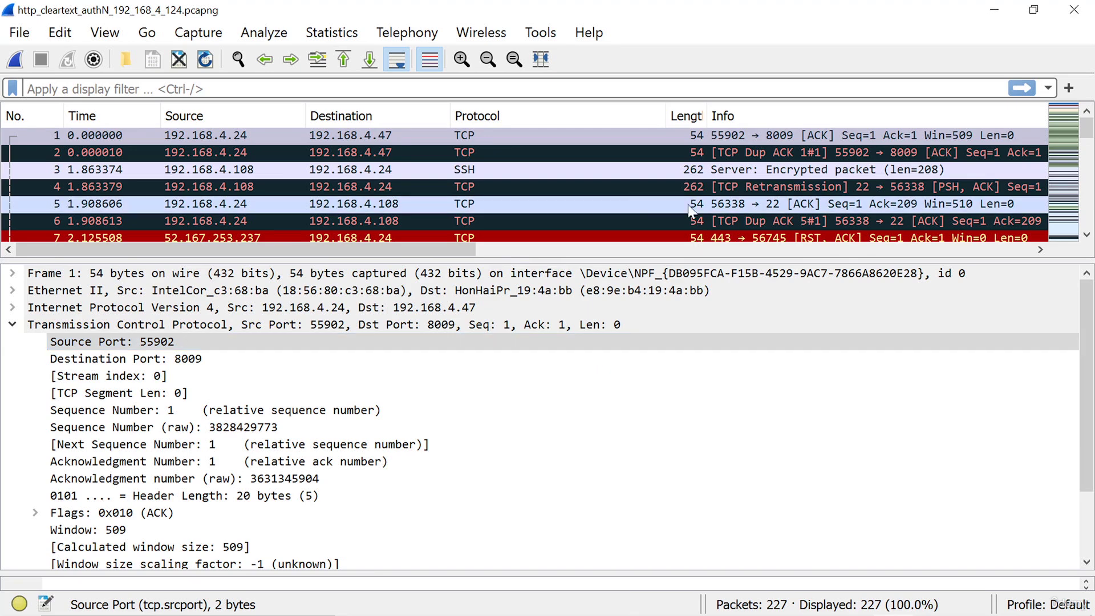
pyautogui.click(500, 156)
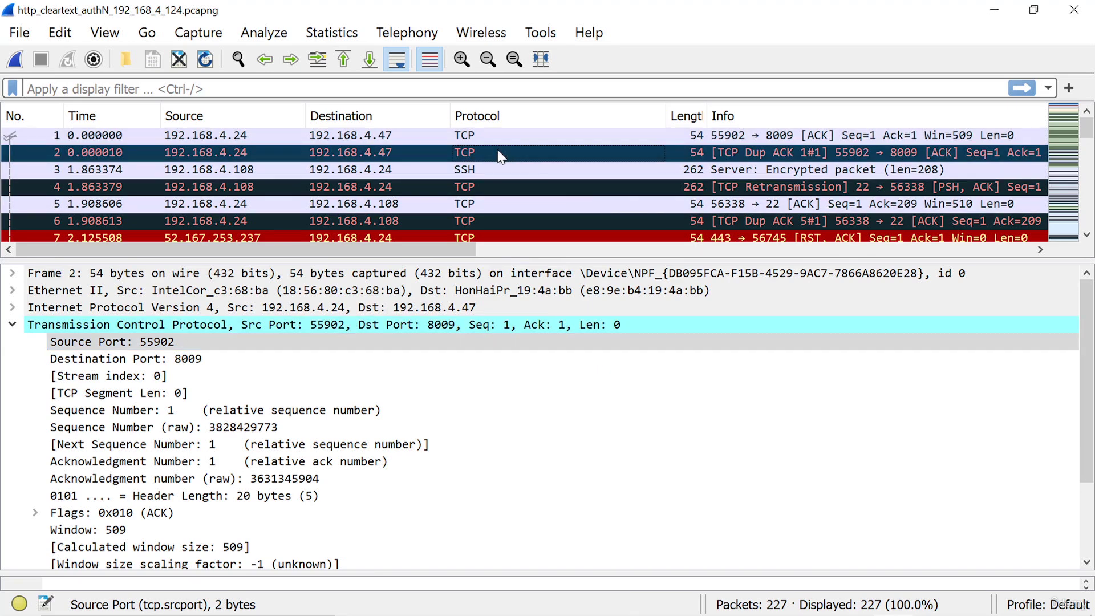
pyautogui.press('Down')
pyautogui.press('Down')
pyautogui.press('Down')
pyautogui.press('Down')
pyautogui.press('Down')
pyautogui.press('Down')
pyautogui.press('Down')
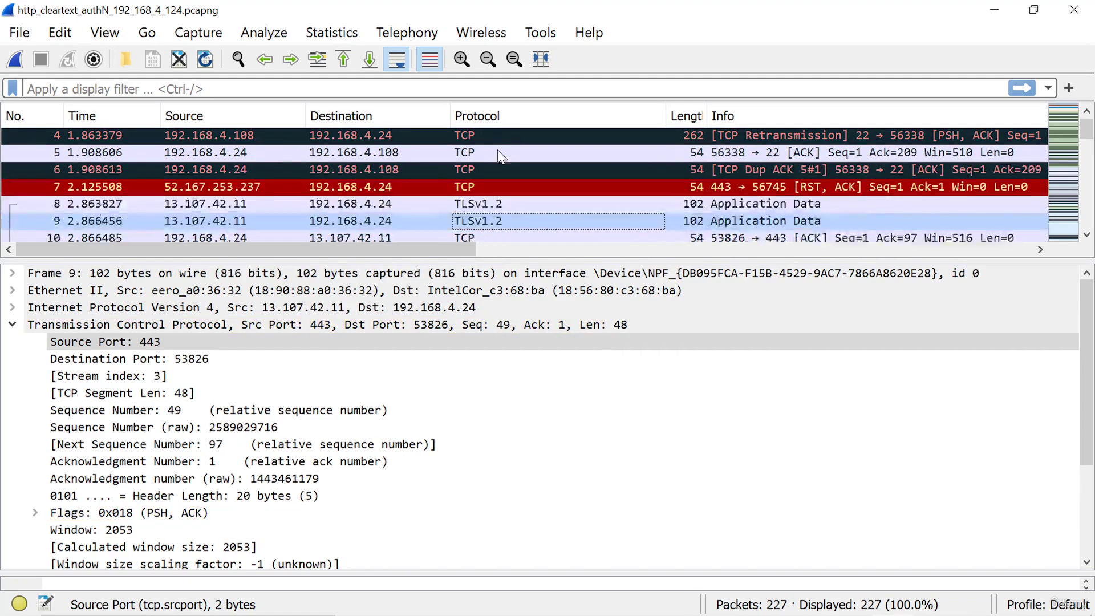
pyautogui.press('Down')
pyautogui.press('Down')
pyautogui.press('Down')
pyautogui.press('Down')
pyautogui.press('Down')
pyautogui.press('Down')
pyautogui.press('Down')
pyautogui.press('Down')
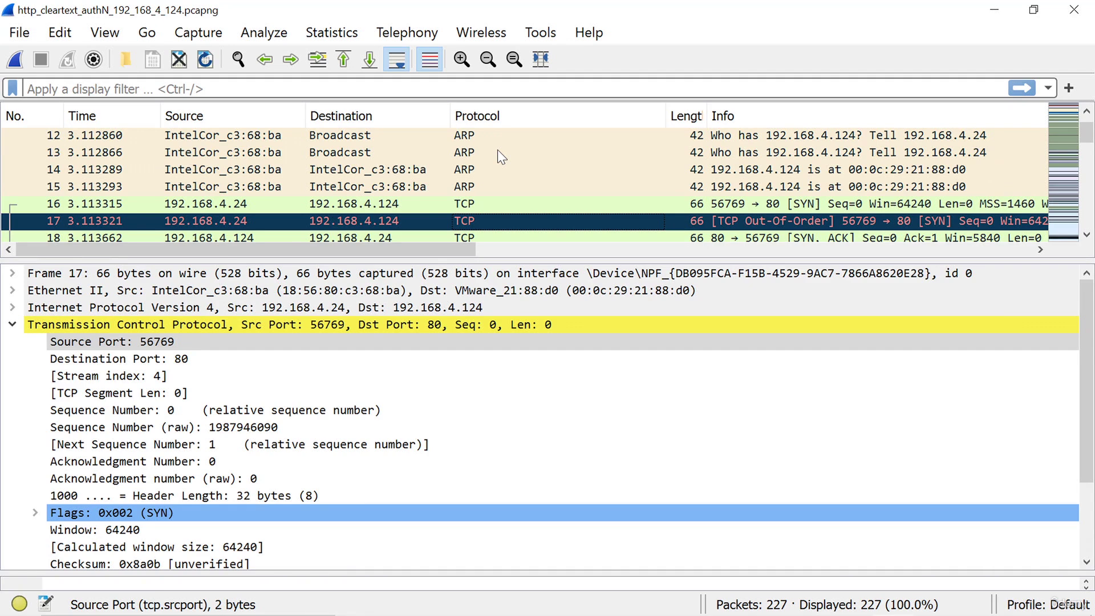
pyautogui.click(317, 87)
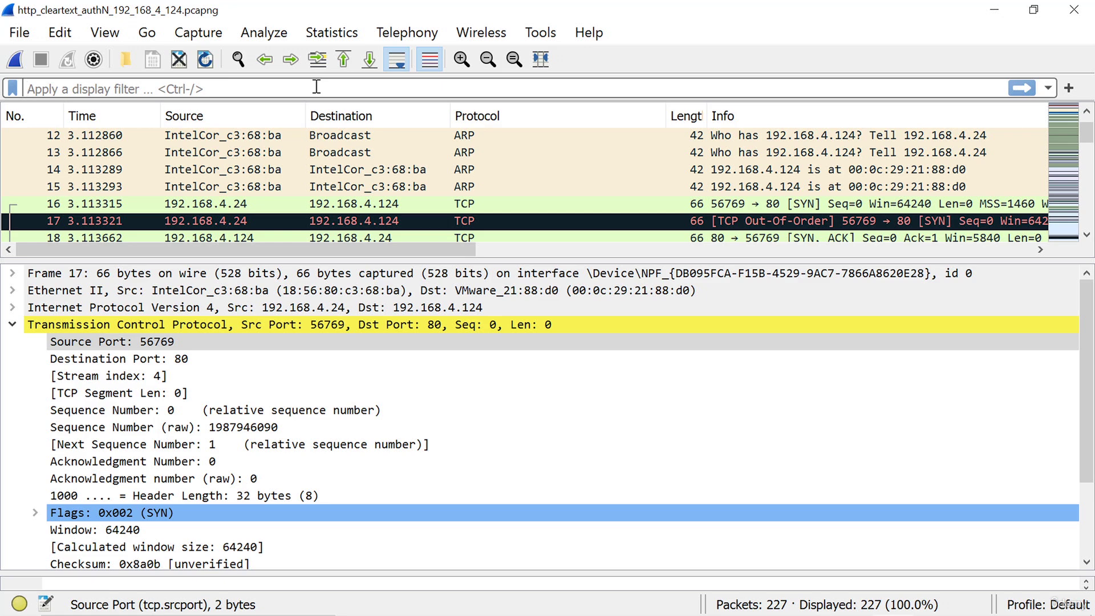
# Apply the 'http' display filter, leaving 12 of 227 packets
pyautogui.write('http')
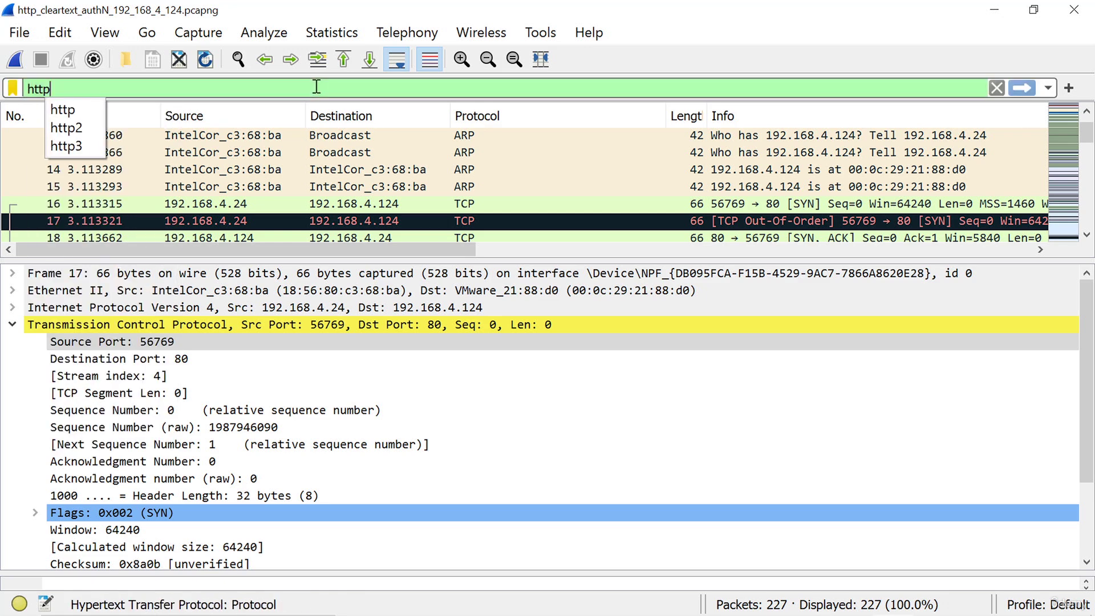
pyautogui.press('Return')
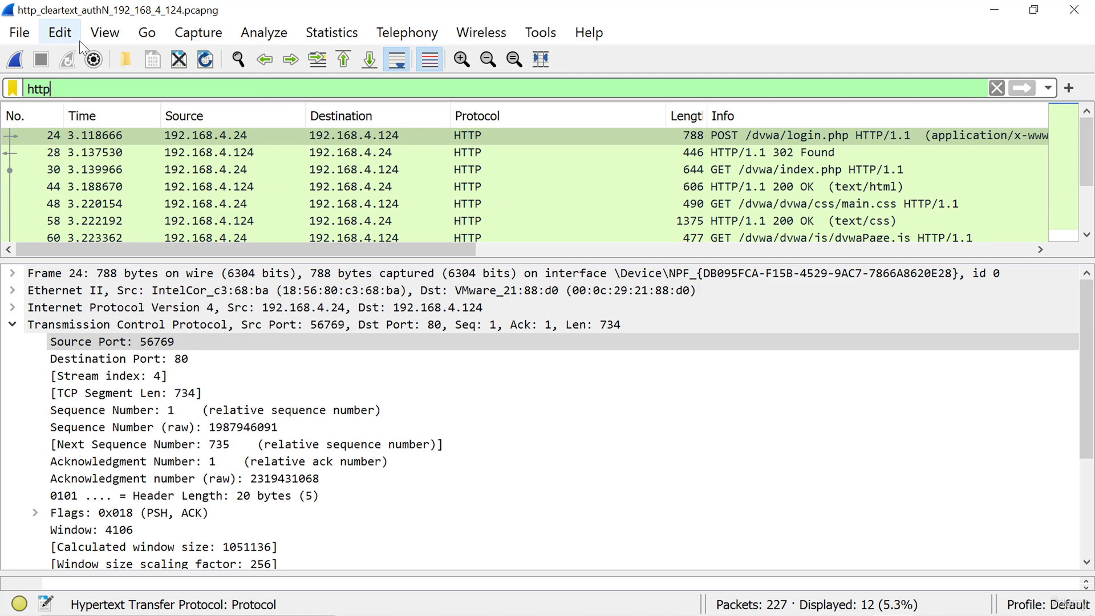
# Search packet details for the string 'password' and select login POST packet 24
pyautogui.click(61, 34)
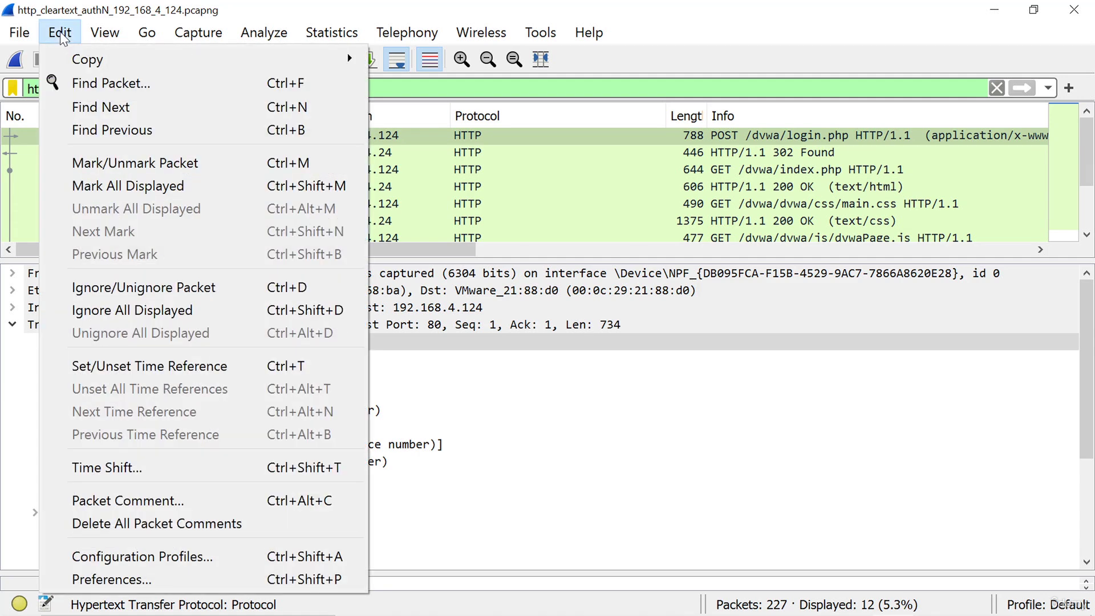
pyautogui.click(82, 84)
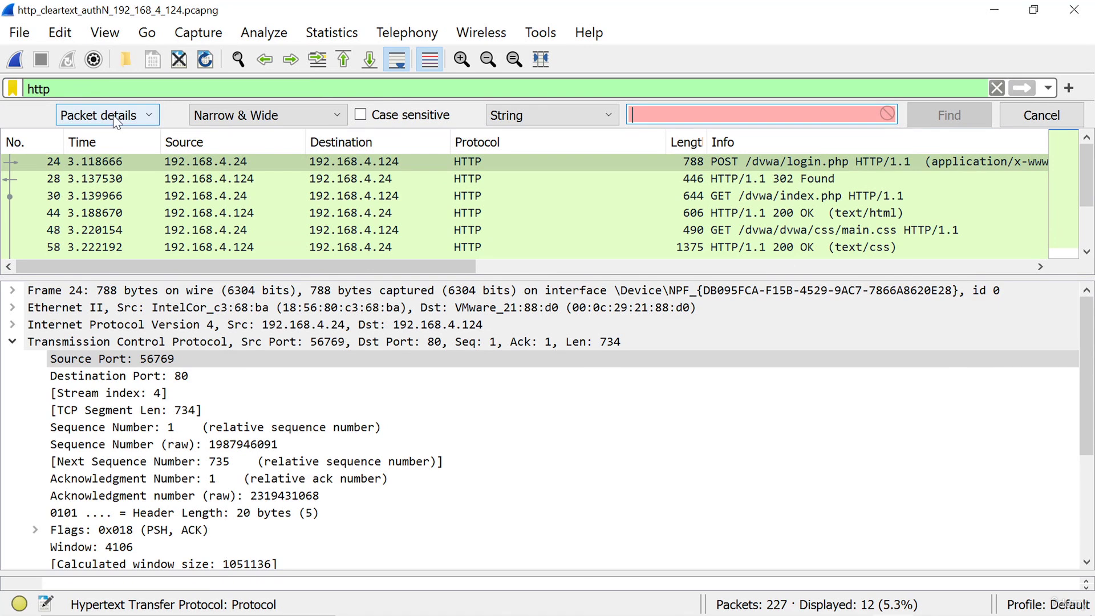
pyautogui.click(675, 114)
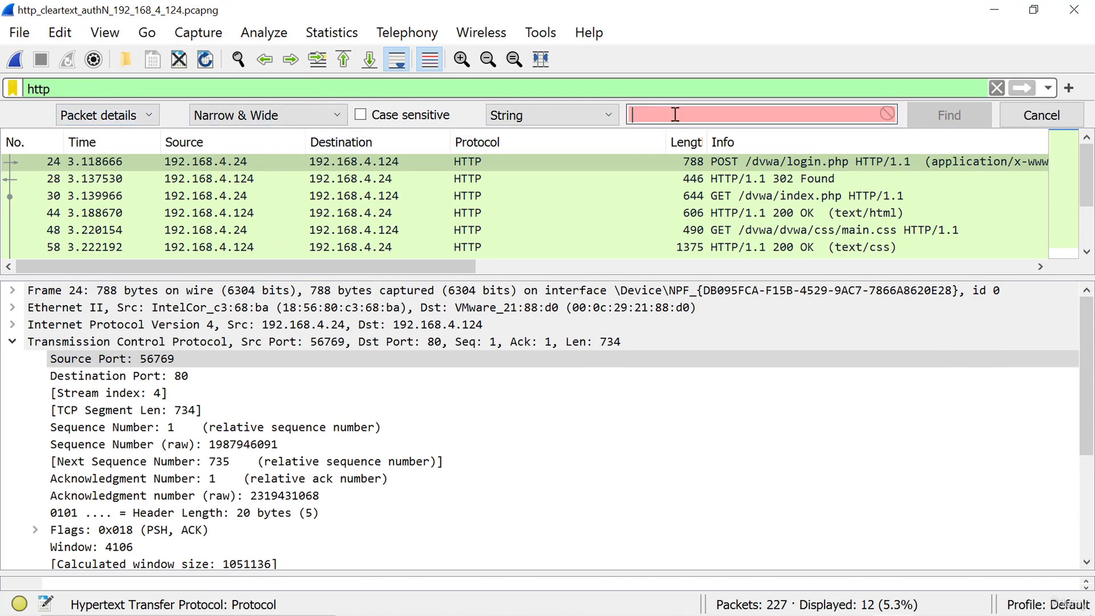
pyautogui.write('password')
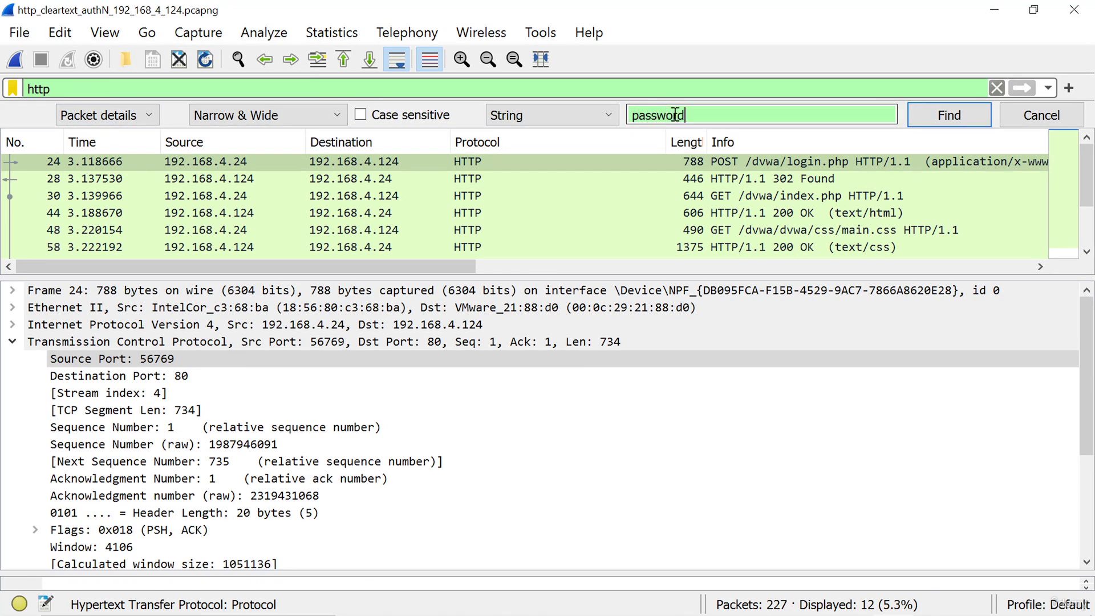
pyautogui.press('Return')
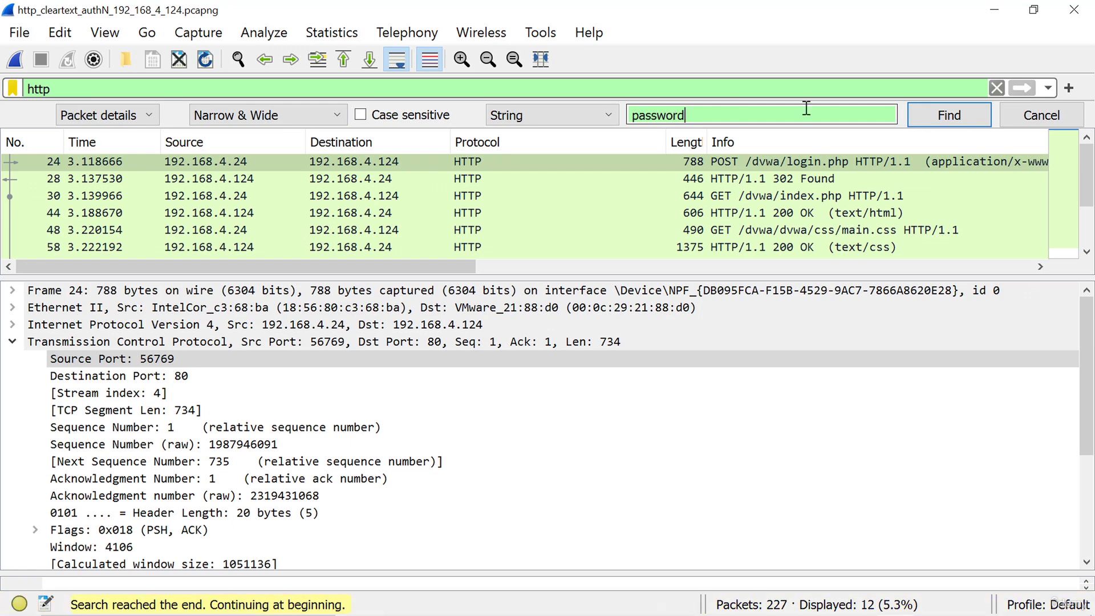
pyautogui.click(940, 117)
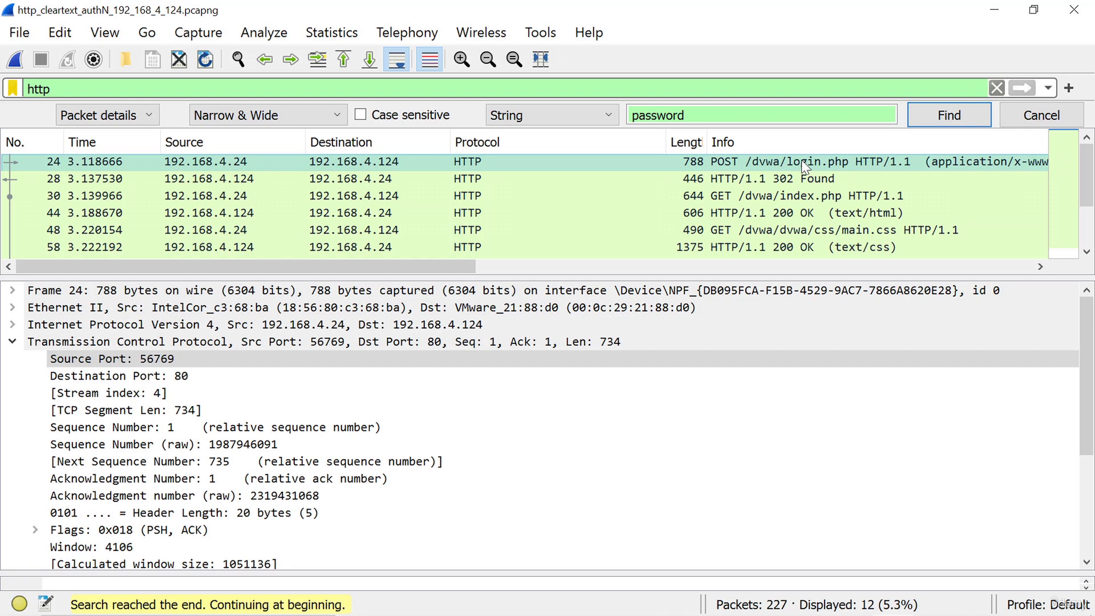
pyautogui.moveTo(1087, 411); pyautogui.dragTo(1088, 522)
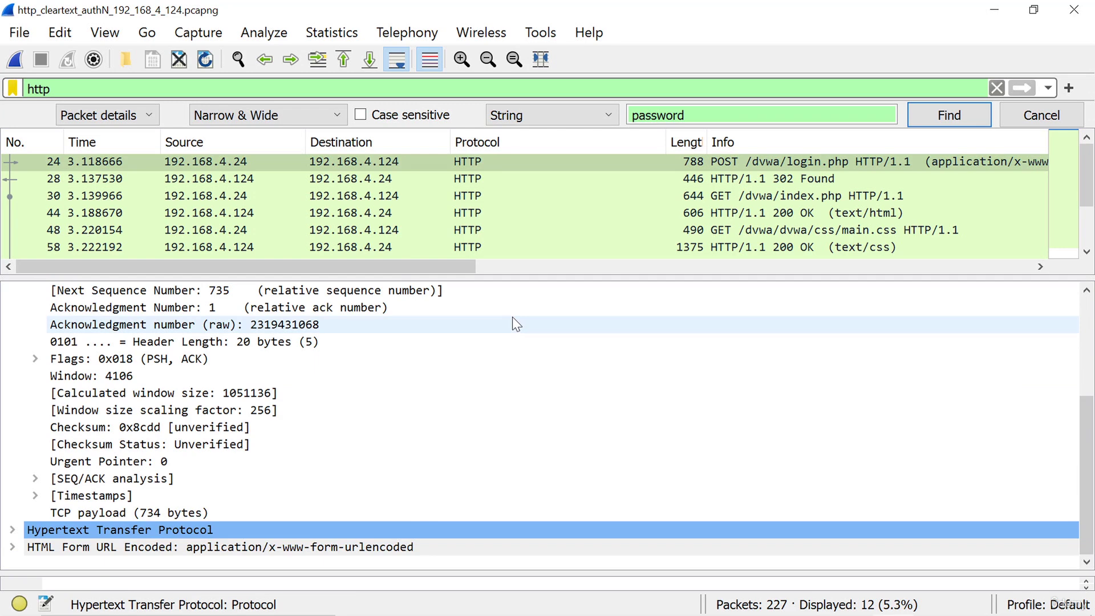
pyautogui.click(429, 161)
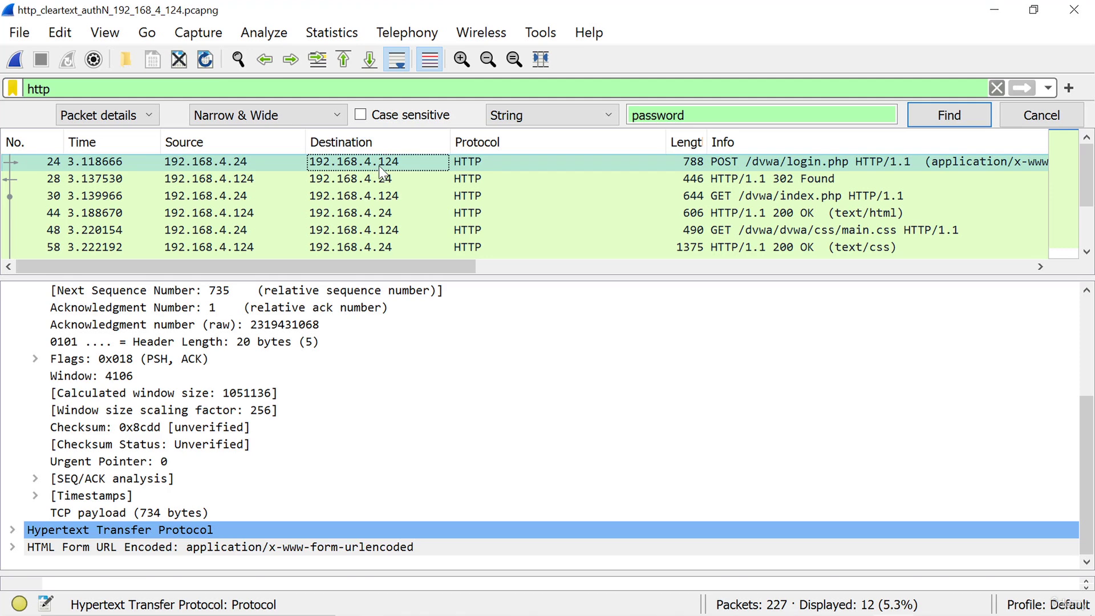
# Follow TCP stream 4 and highlight the cleartext username and password form line
pyautogui.click(277, 39)
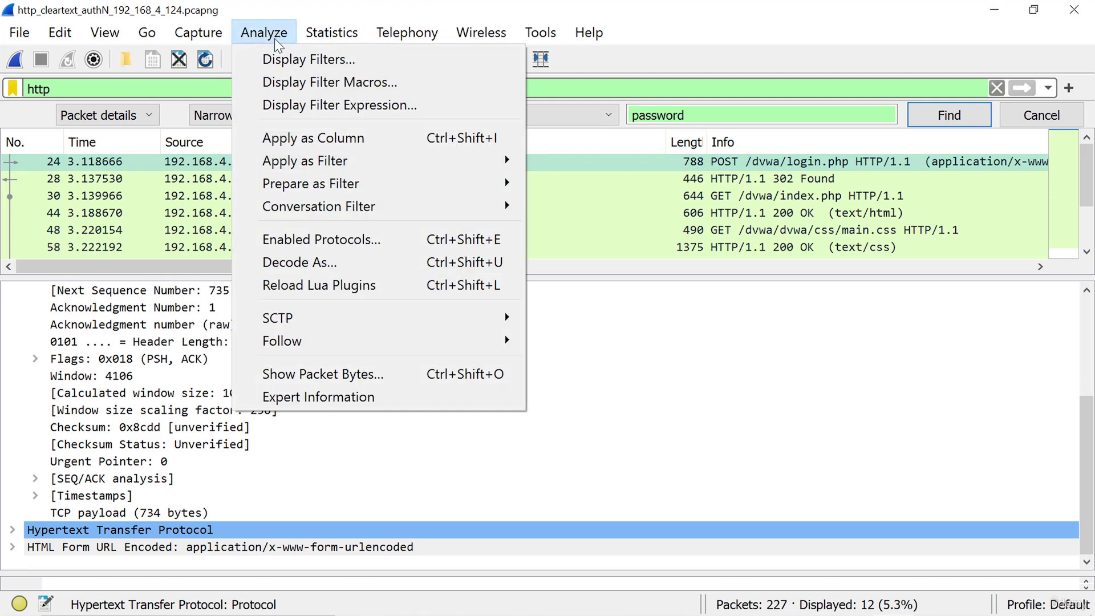
pyautogui.moveTo(365, 341)
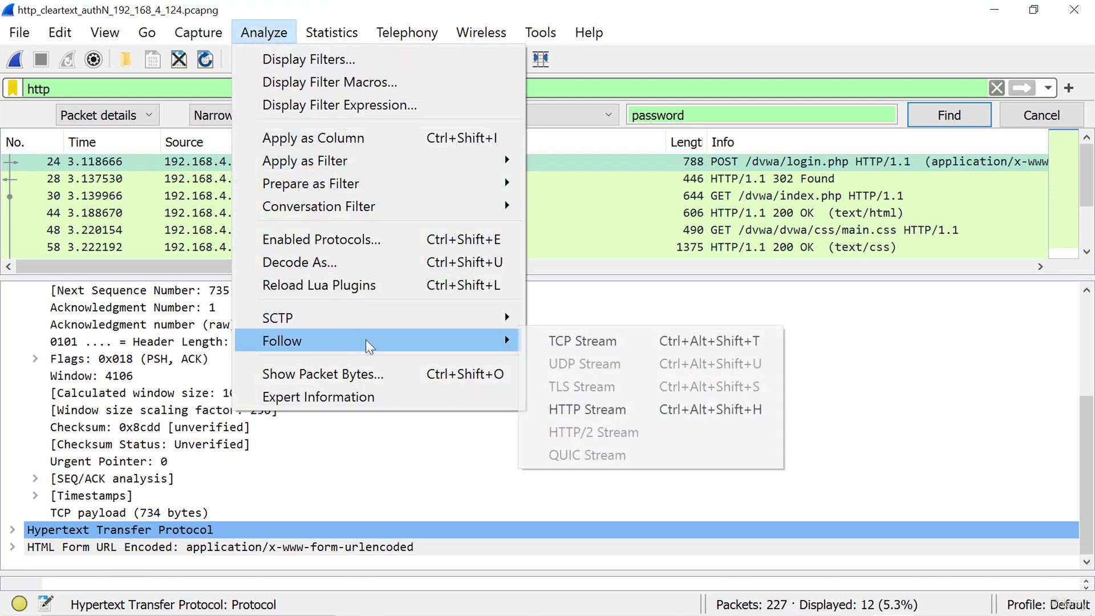
pyautogui.click(571, 336)
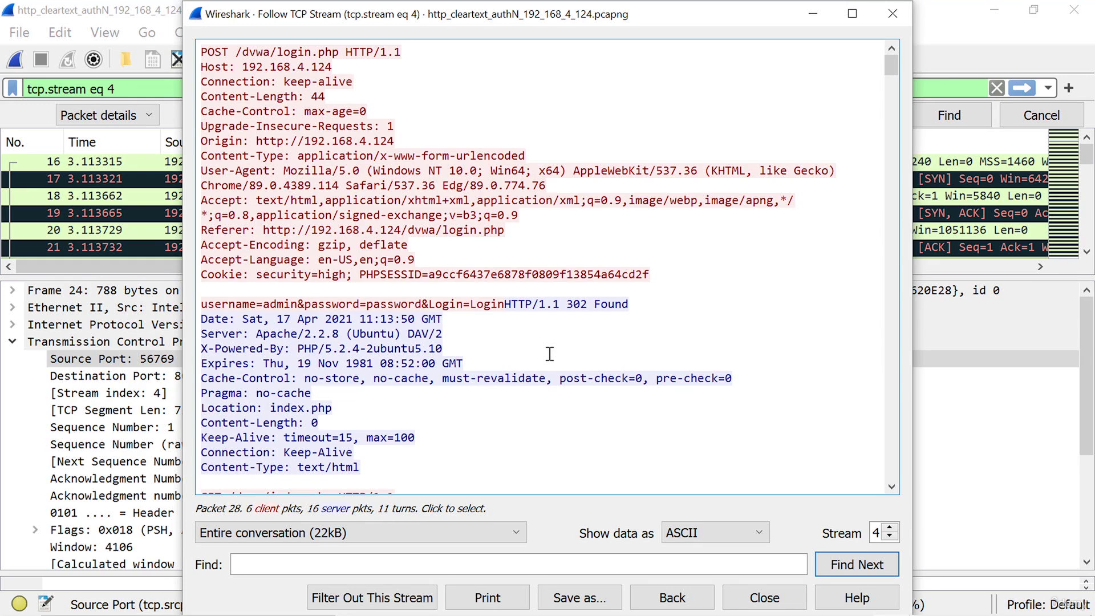
pyautogui.moveTo(498, 304); pyautogui.dragTo(204, 301)
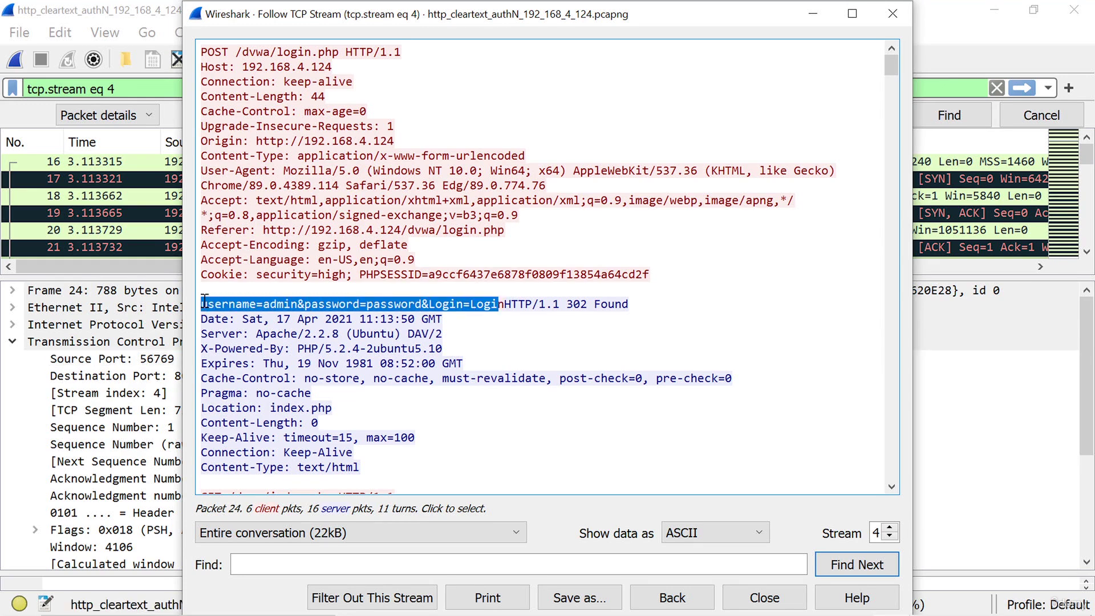